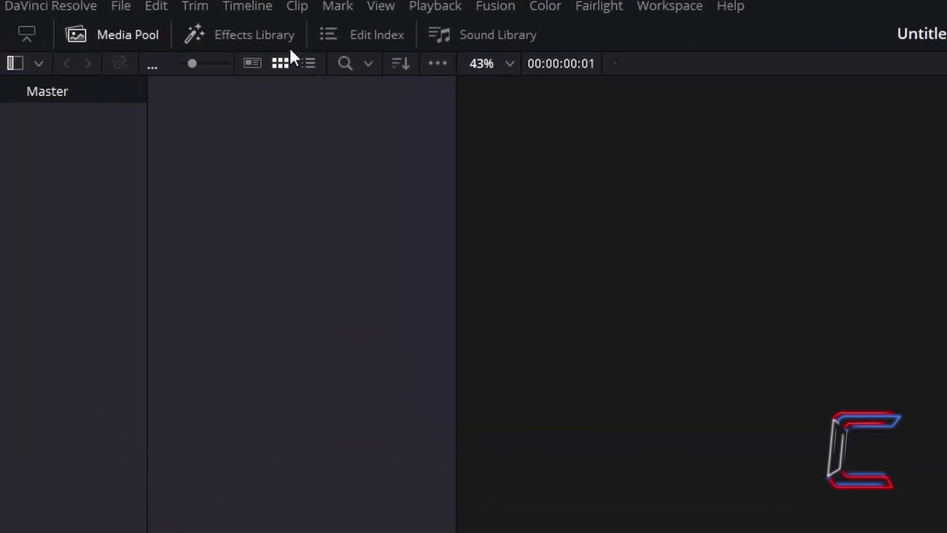
Drag a Fusion Composition from Toolbox > Effects onto Video 1, zoom in, and check Project Settings.
click(288, 45)
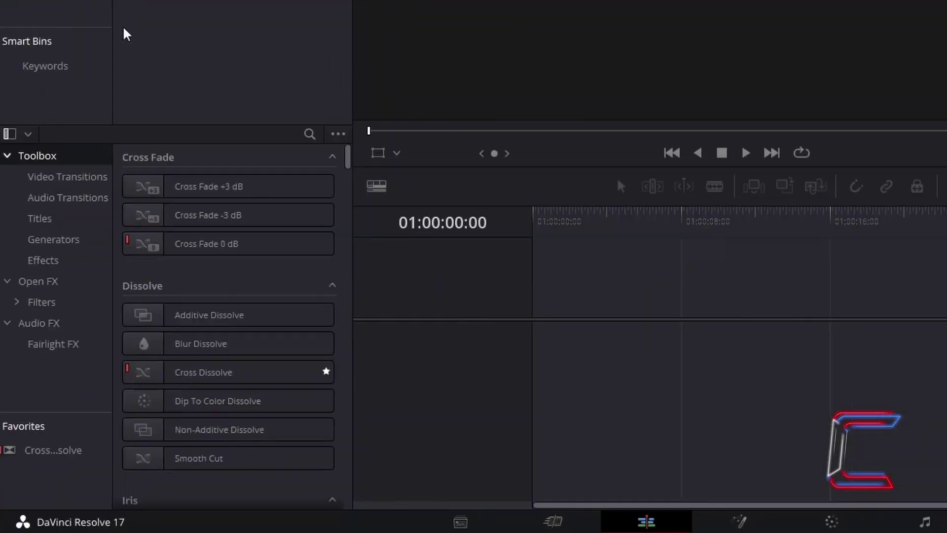
click(84, 258)
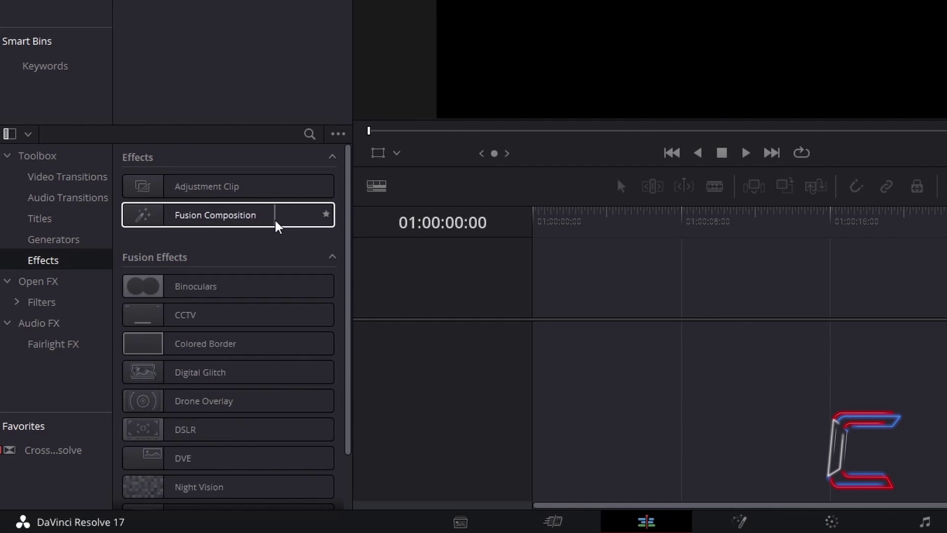
drag(277, 226, 547, 334)
key(ctrl+equal)
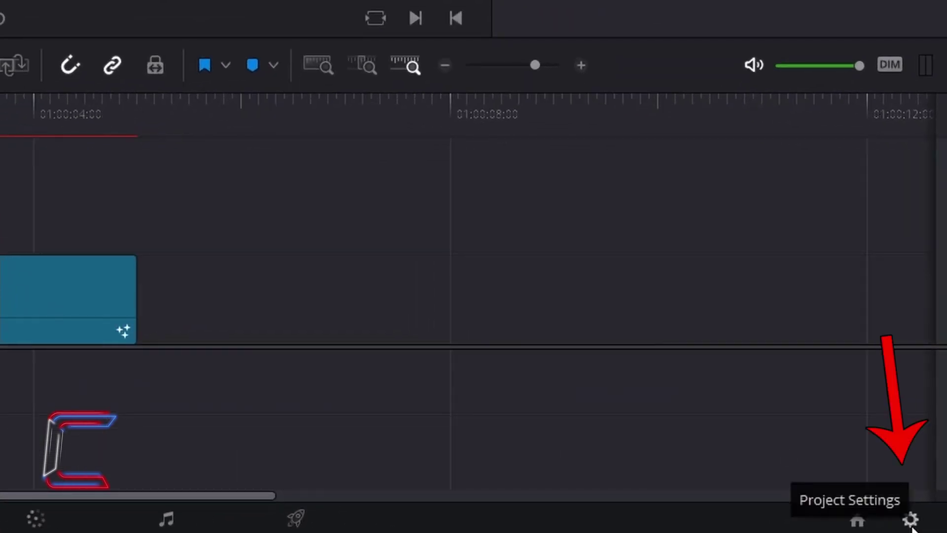
click(911, 523)
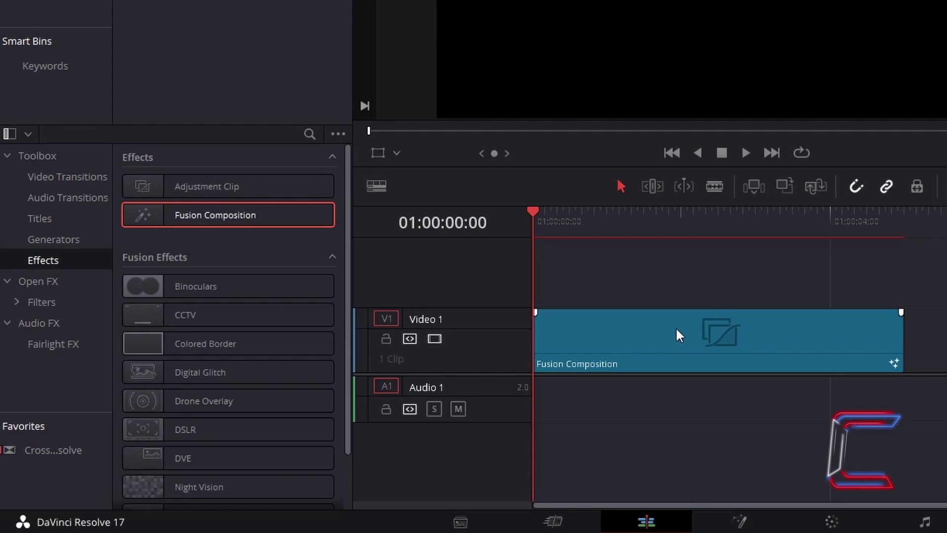
Open the clip in the Fusion page, add a Text 3D node, and search for Renderer 3D.
right_click(676, 327)
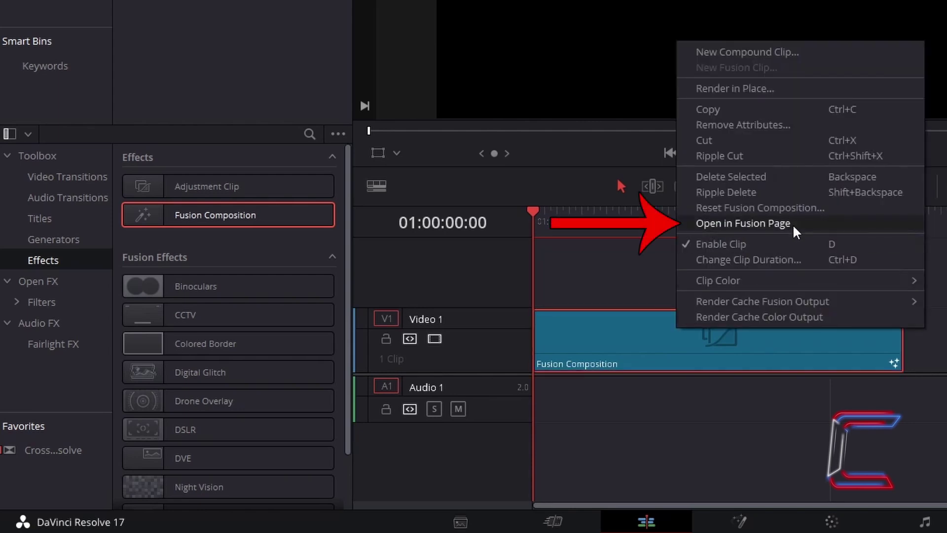
click(742, 223)
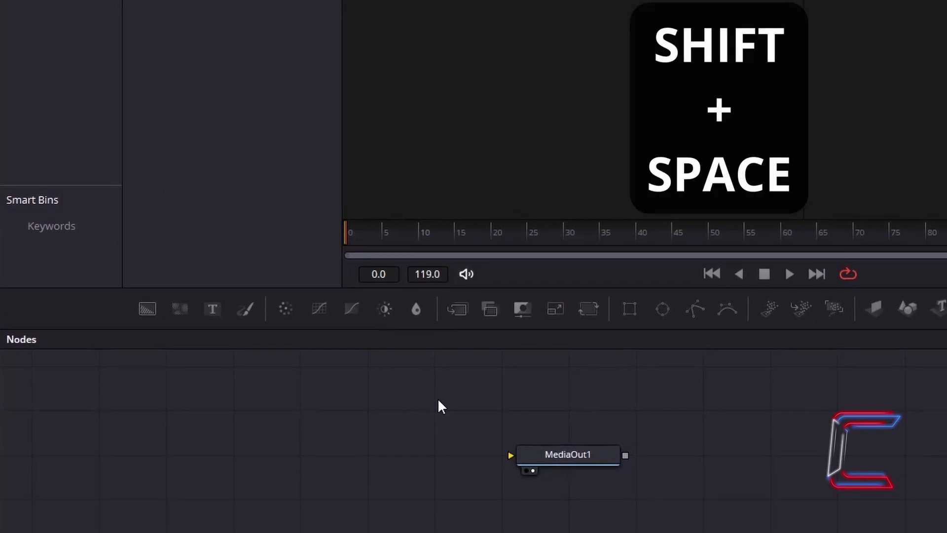
key(shift+space)
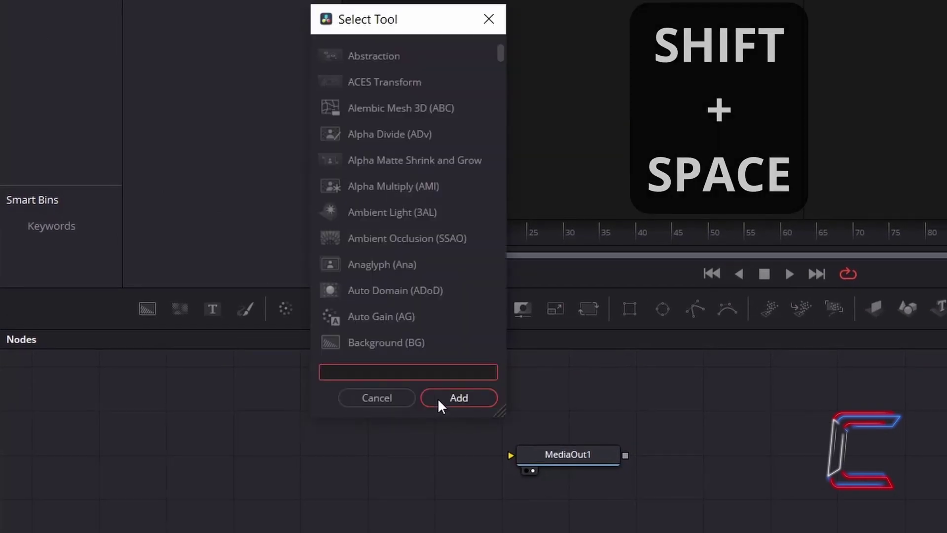
text(Text 3D)
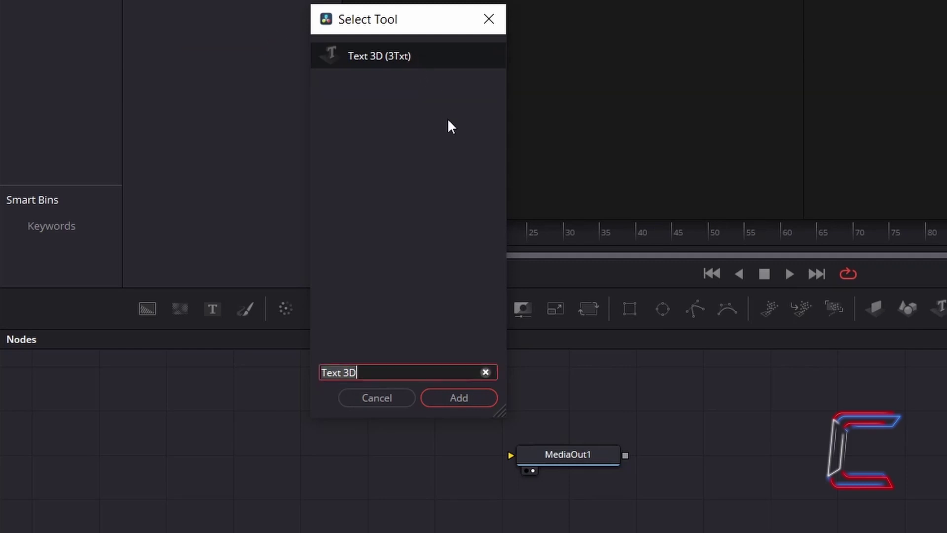
click(478, 401)
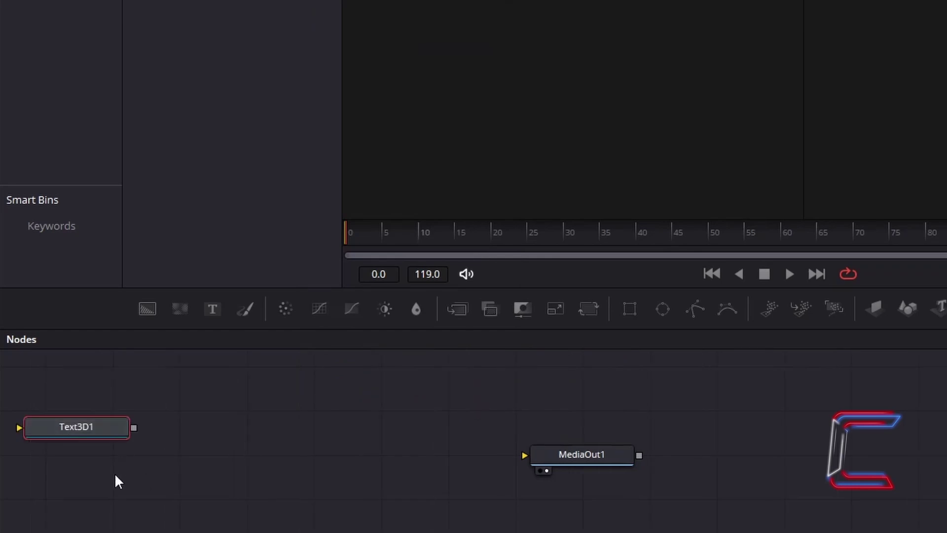
key(shift+space)
text(Renderer 3D)
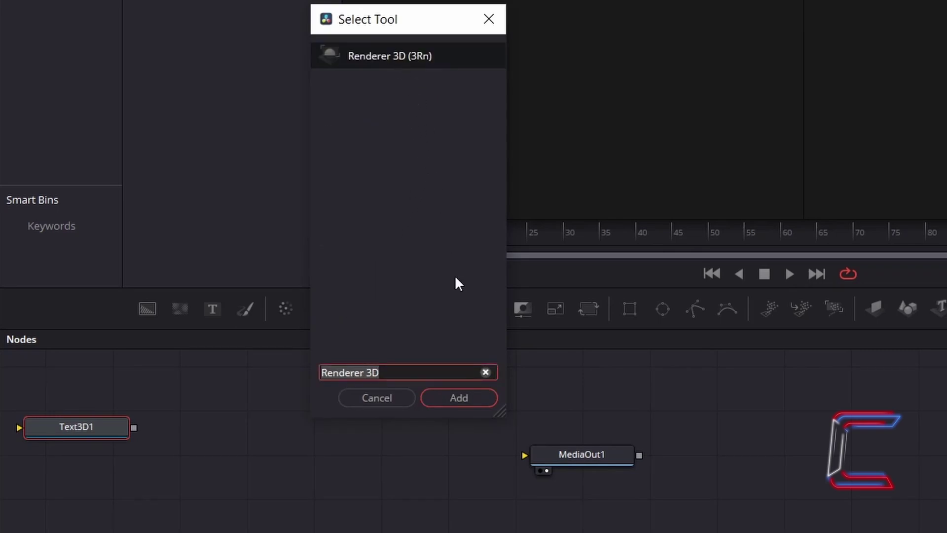
Add a Renderer 3D node after Text3D1 and connect its output to MediaOut1.
click(468, 396)
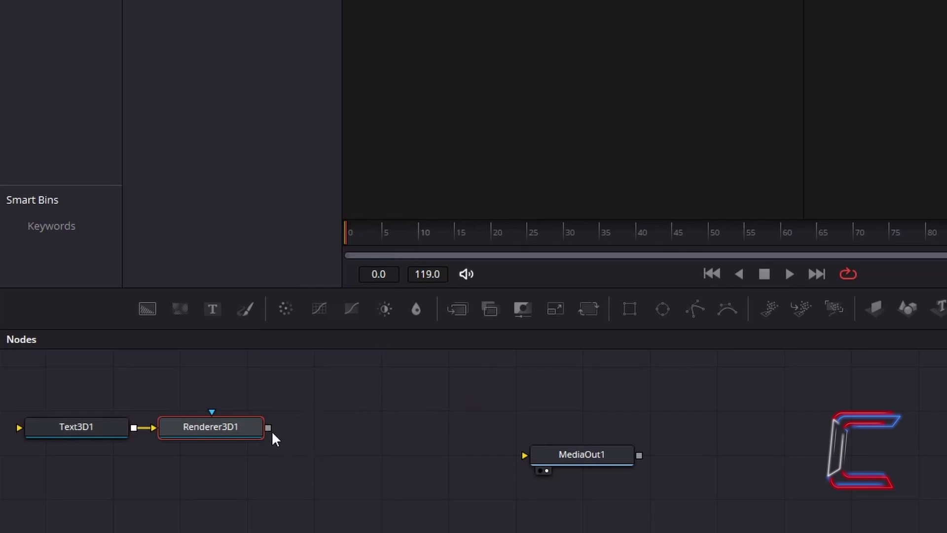
mouse_move(272, 437)
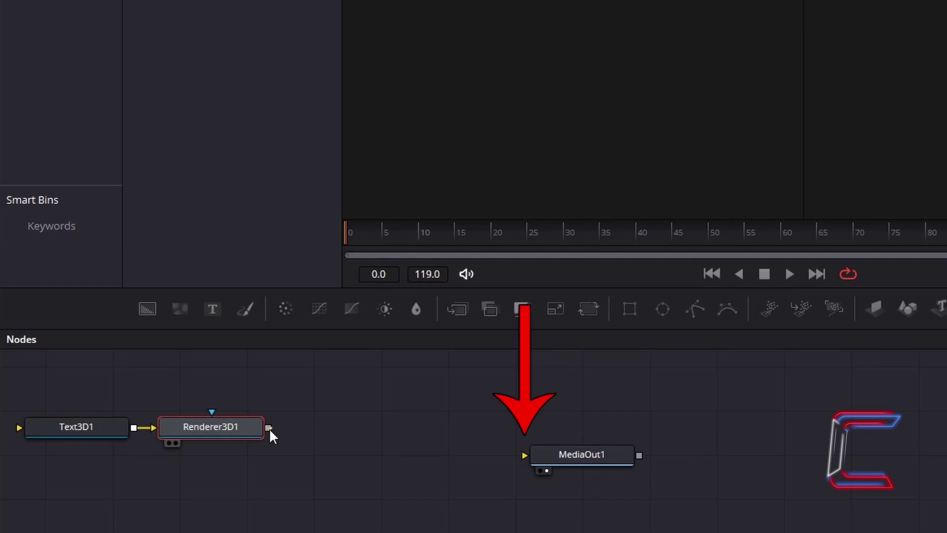
drag(270, 431, 528, 461)
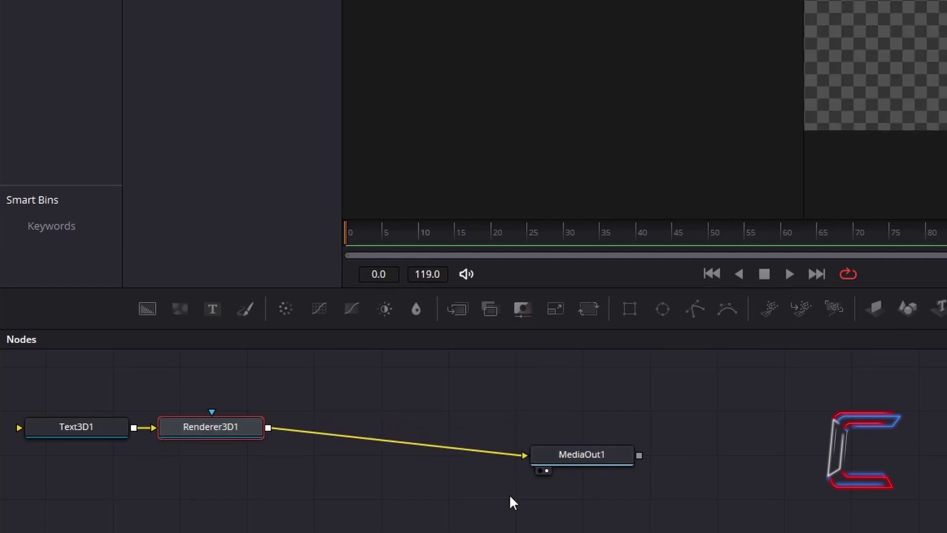
Select Text3D1 and show its settings in the Inspector.
mouse_move(113, 448)
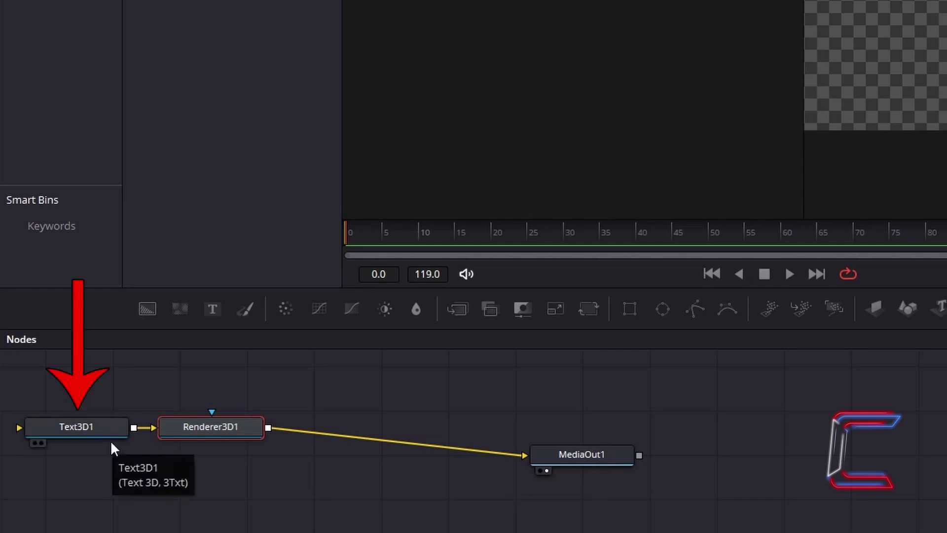
click(112, 446)
click(883, 9)
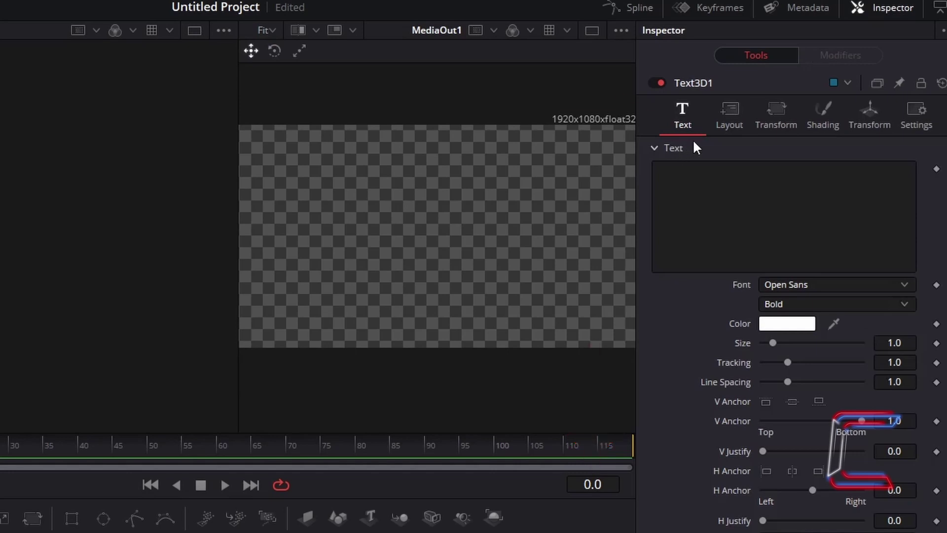
Enter 'C0nti' as the Text3D1 text content.
click(689, 175)
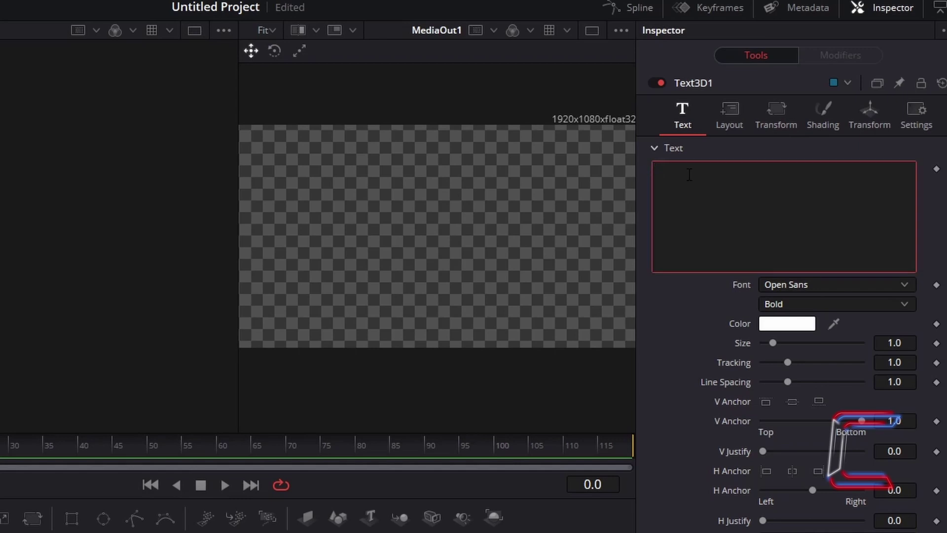
text(C0nti)
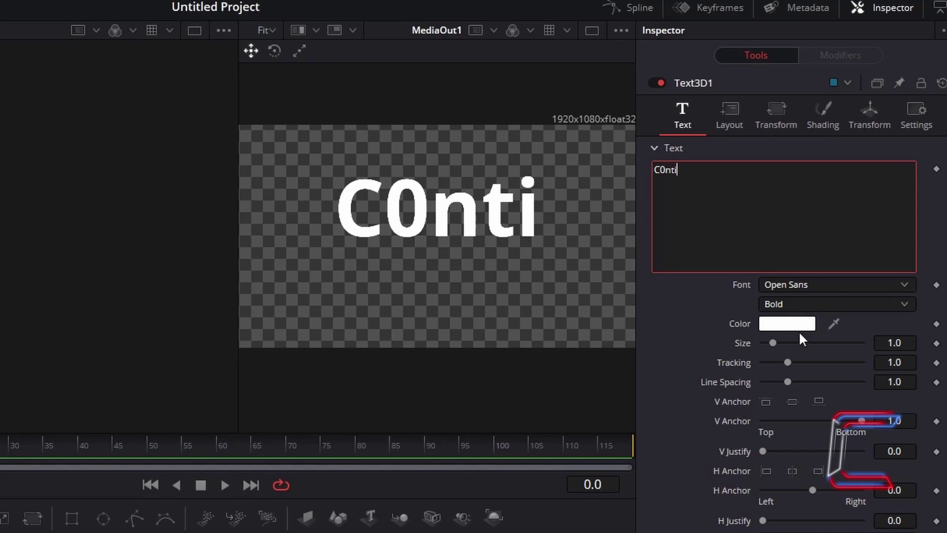
click(546, 184)
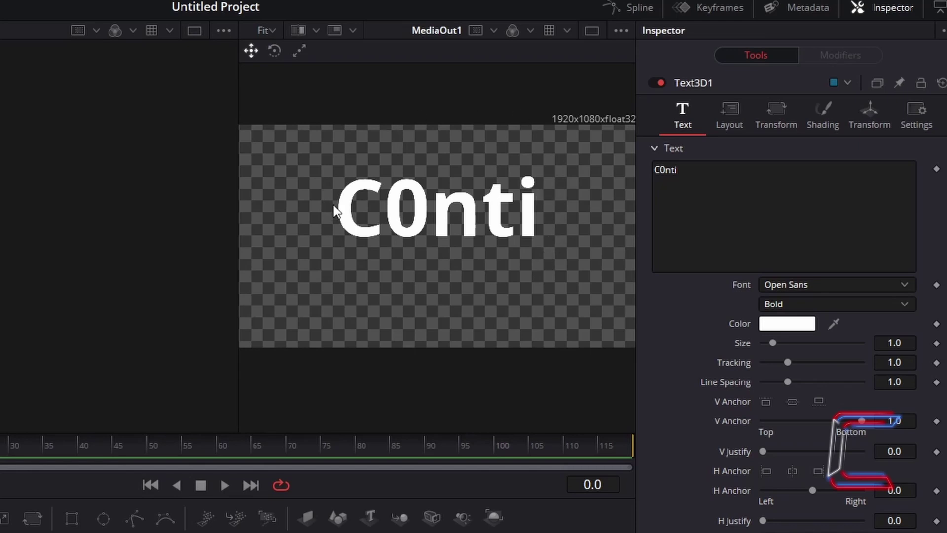
Set the text's Layout Center Y to 0.3.
click(737, 129)
click(910, 188)
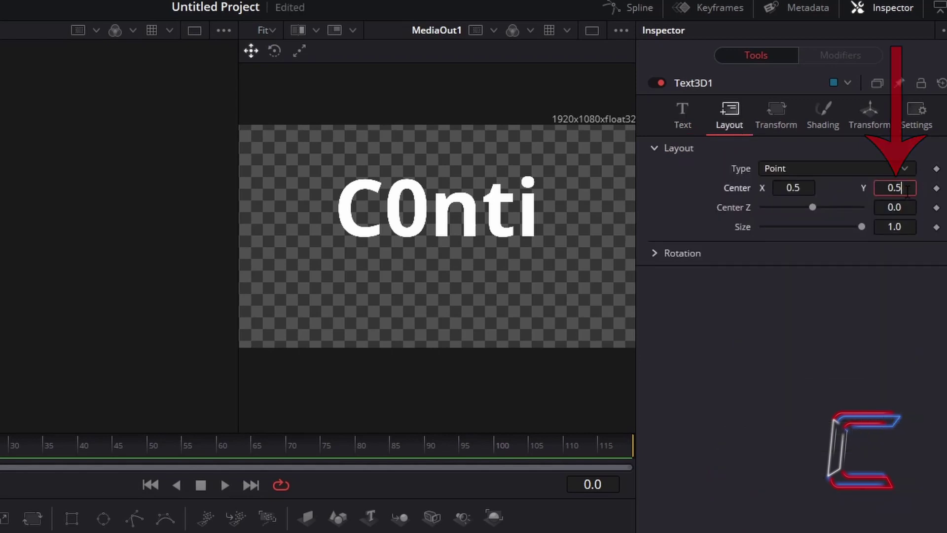
key(BackSpace)
key(BackSpace)
key(BackSpace)
text(0.3)
key(Tab)
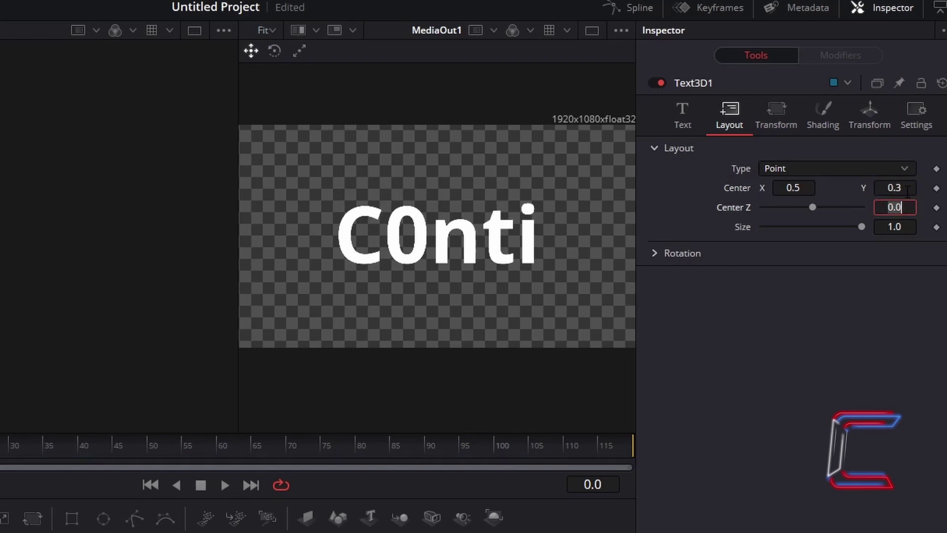
Set the character Spacing to 1.5 in the Transform tab and keyframe it at frame 0.
click(782, 132)
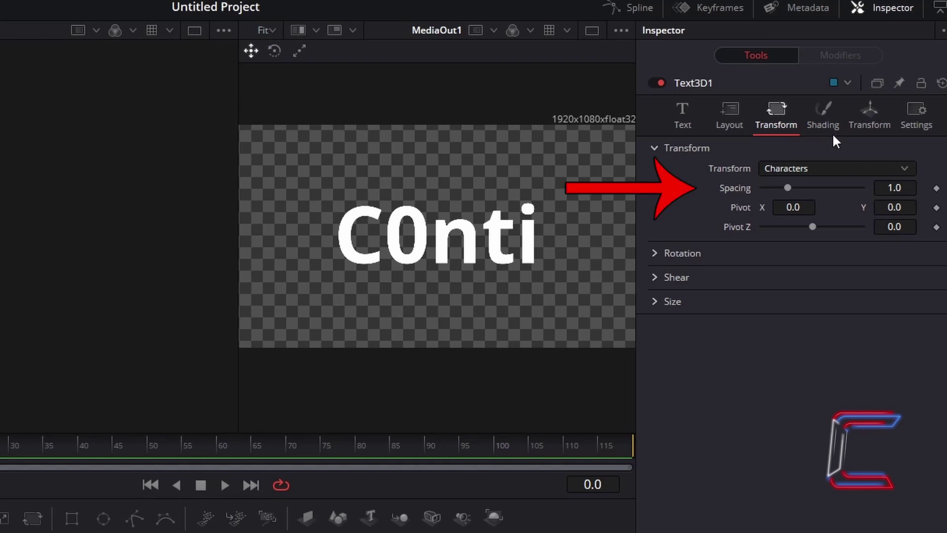
click(907, 190)
text(1.5)
key(Tab)
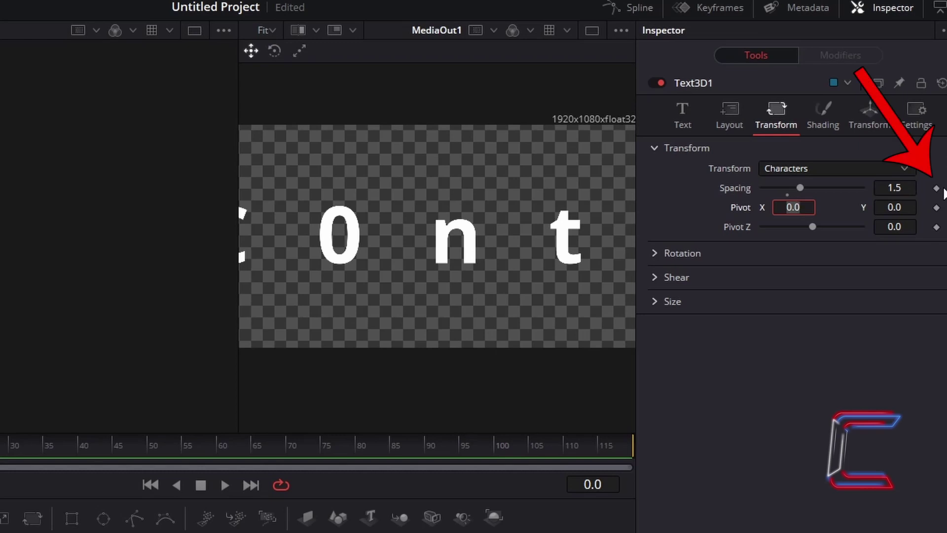
click(936, 188)
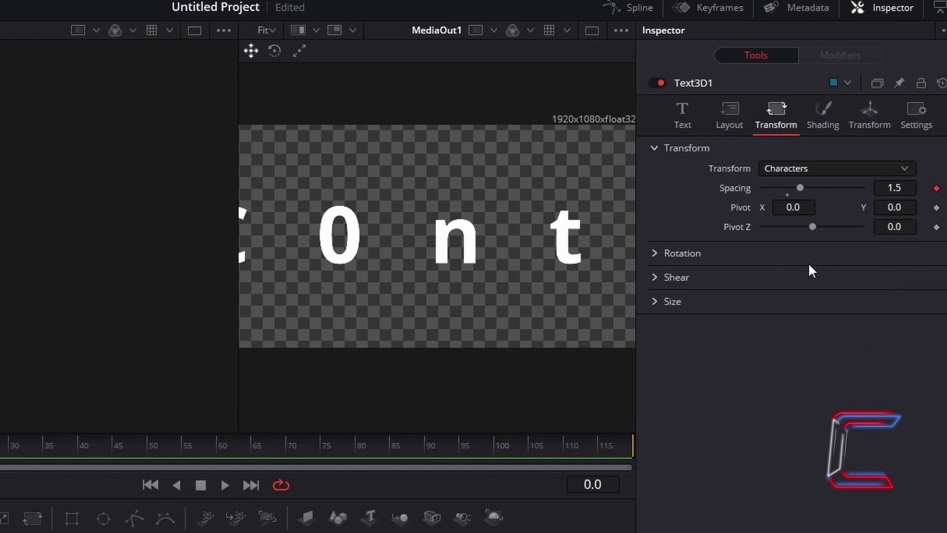
Set the per-character Rotation Y to 180 degrees and keyframe it.
click(650, 253)
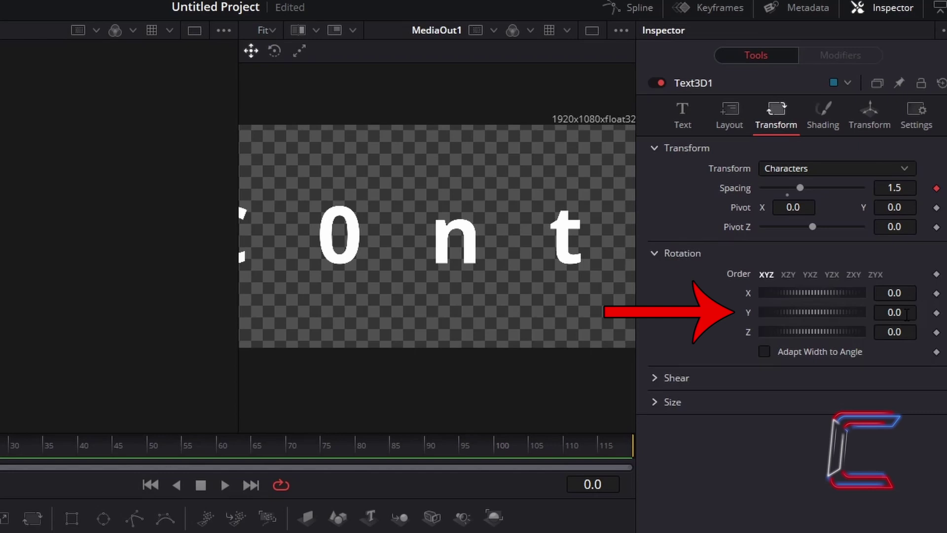
click(906, 314)
text(180)
key(Tab)
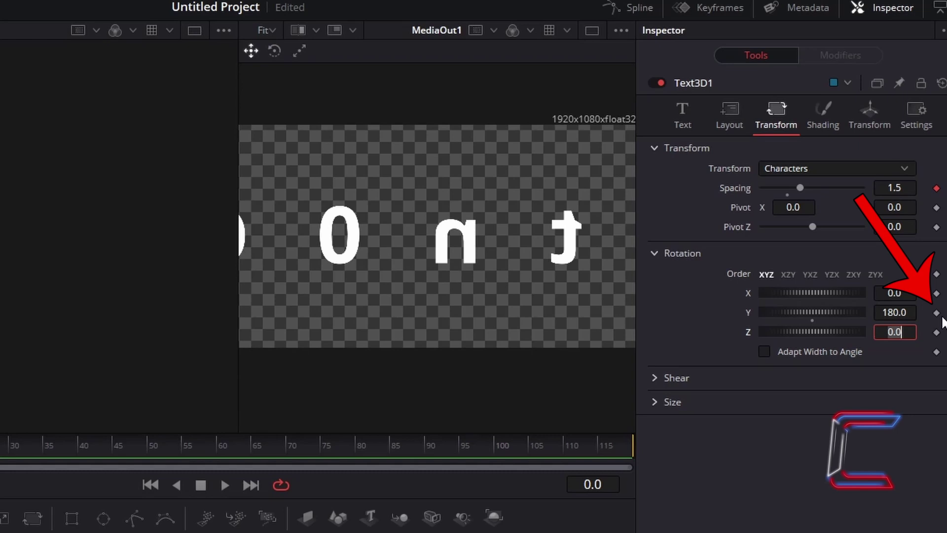
click(936, 312)
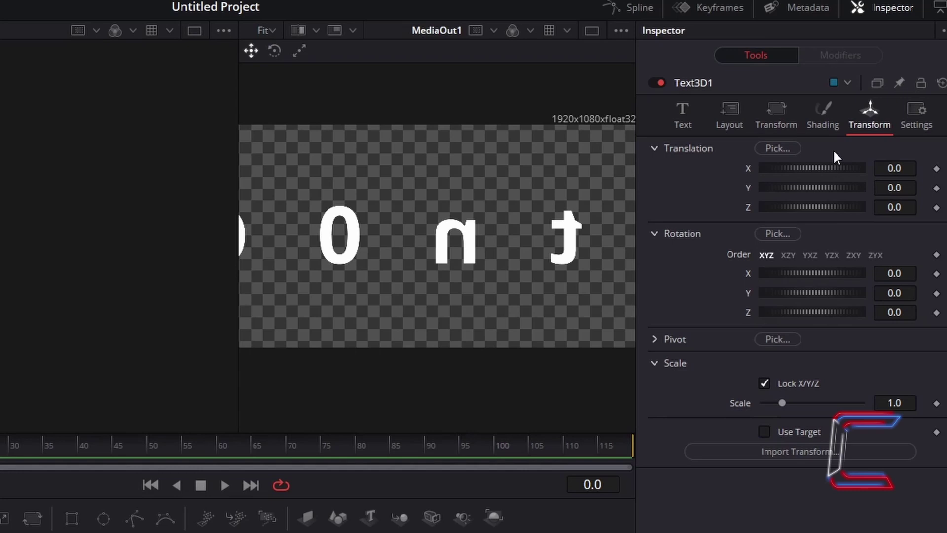
Set Text3D1's Translation Z to 2 and keyframe it.
click(916, 208)
text(2)
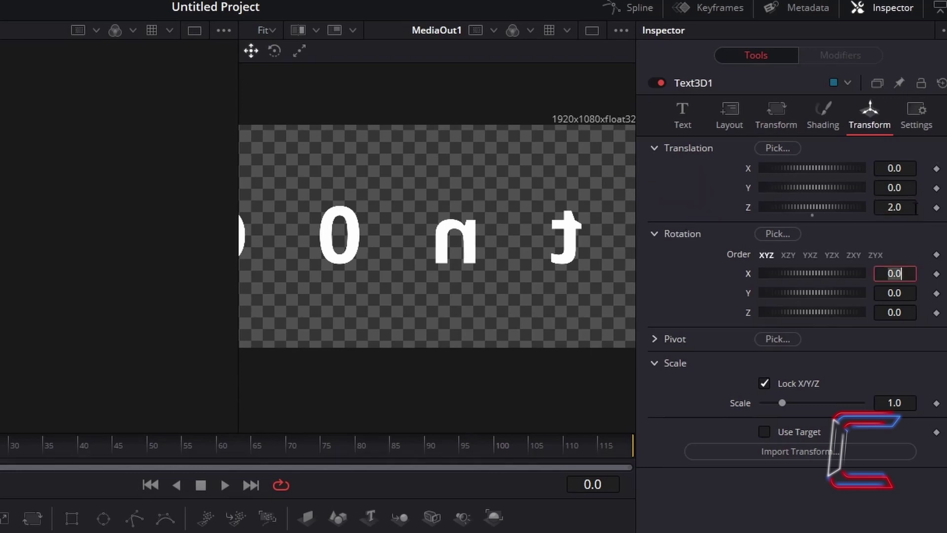
key(Tab)
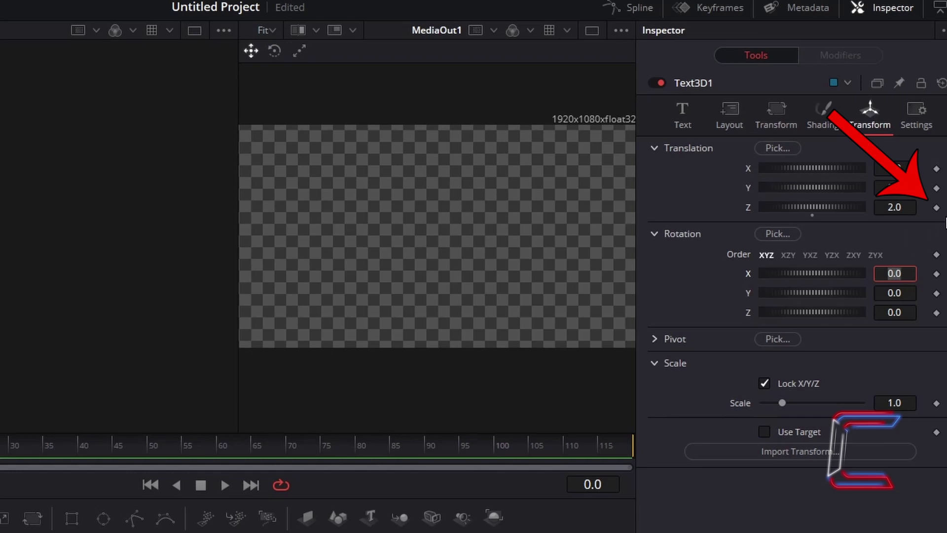
click(936, 208)
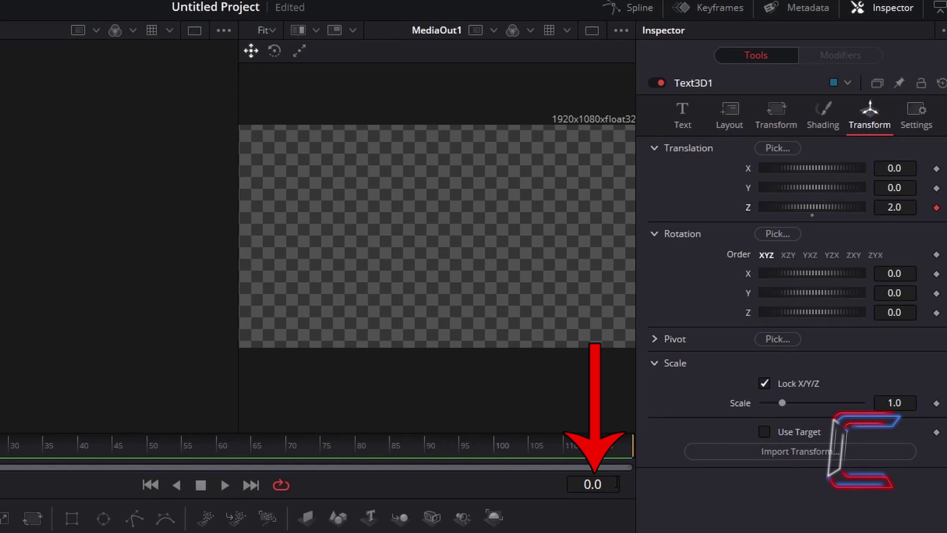
Go to frame 48 and reset Translation Z to 0.0, adding a keyframe.
click(617, 482)
text(48)
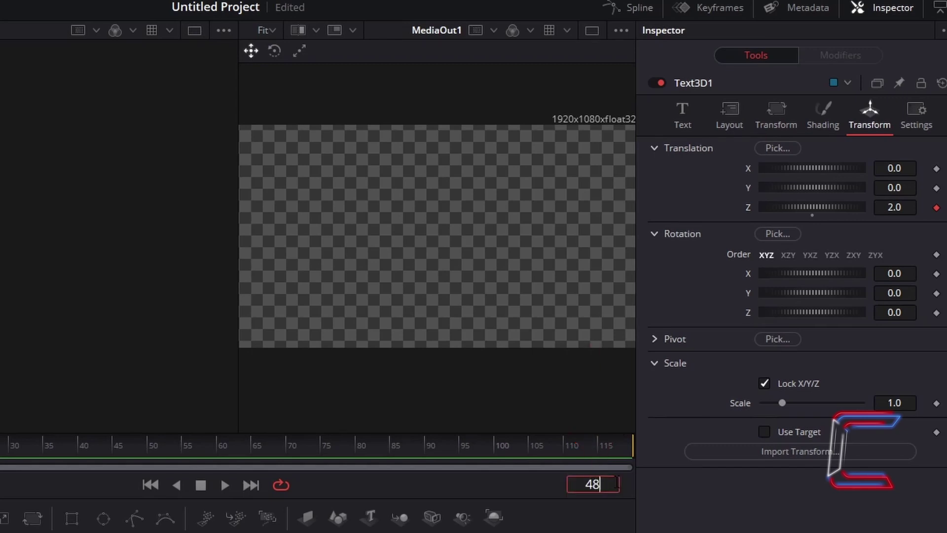
key(Return)
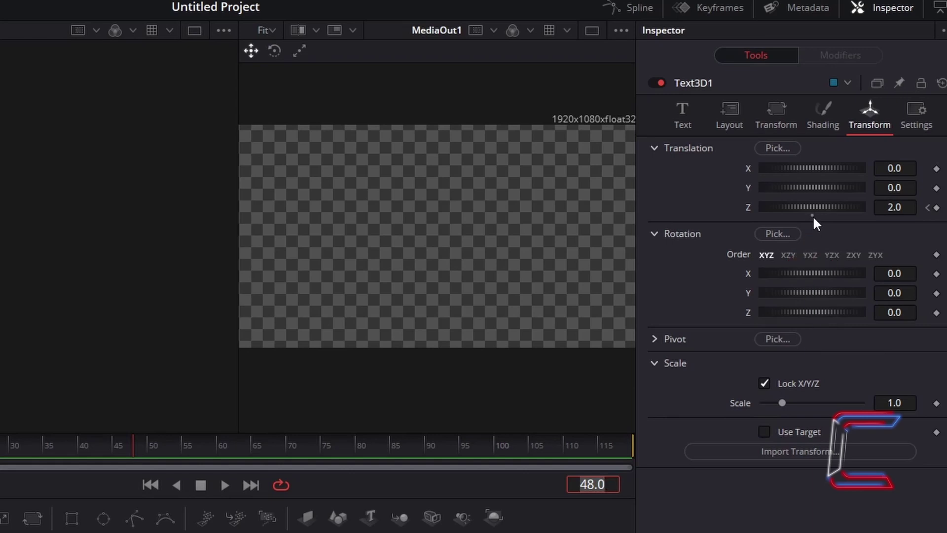
click(810, 215)
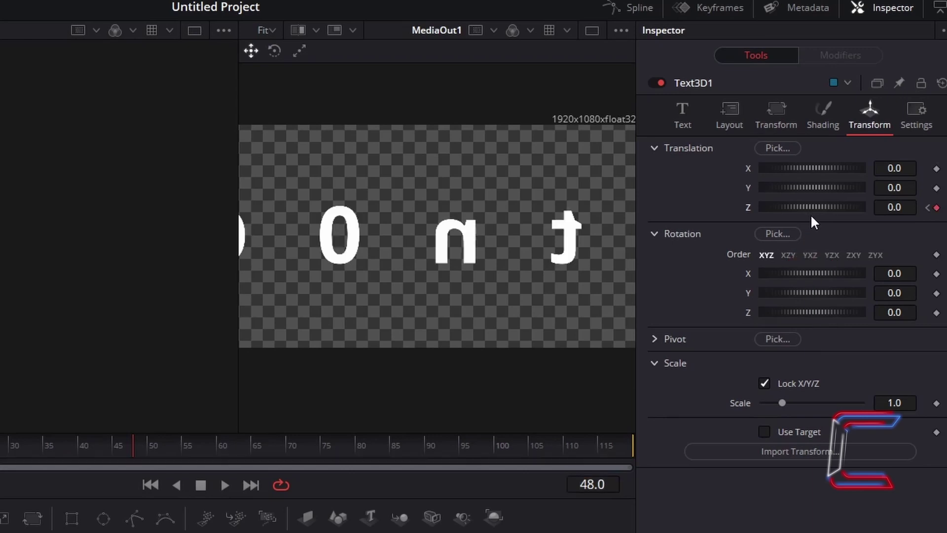
At frame 48, reset the characters' Rotation Y to 0 and Spacing to 1.0.
click(794, 125)
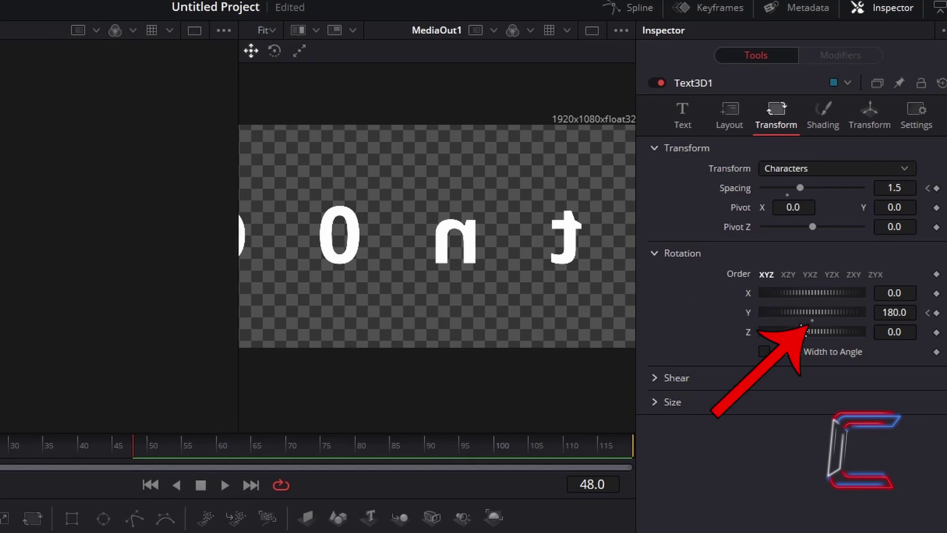
double_click(813, 315)
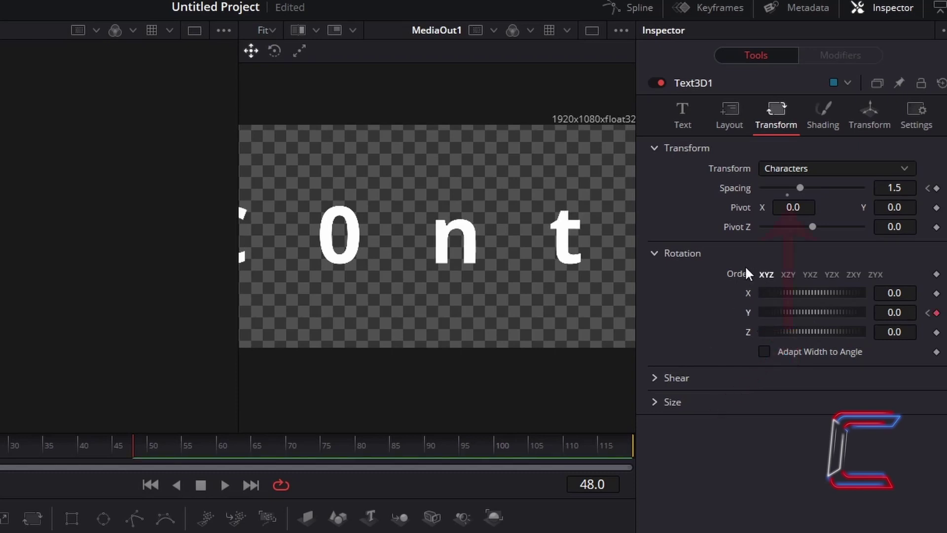
double_click(787, 194)
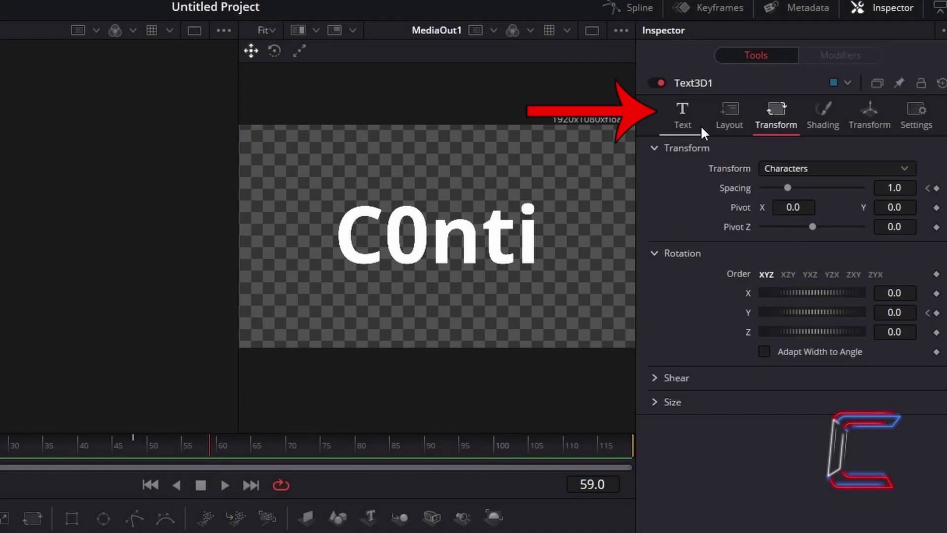
Set the Text3D1 extrusion depth to 0.015 in the Text tab's Extrusion settings.
click(699, 125)
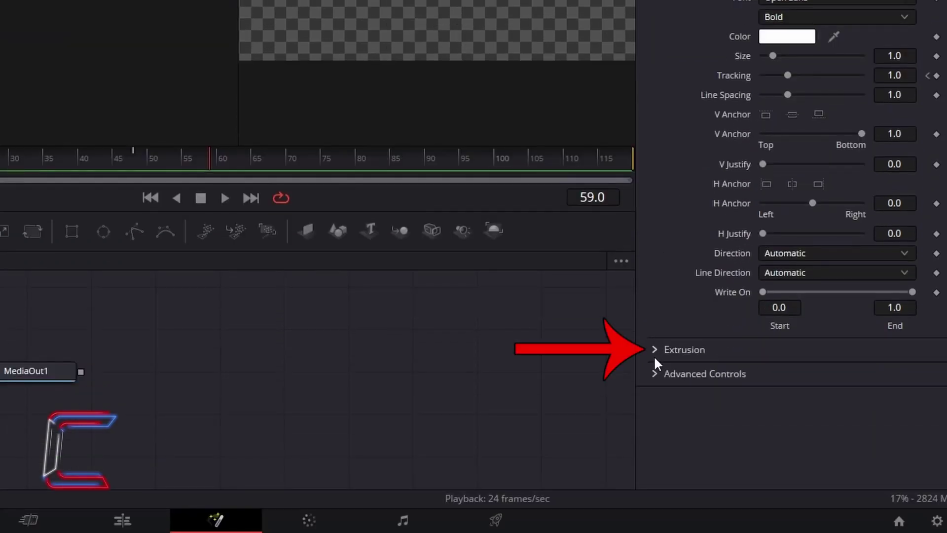
click(655, 357)
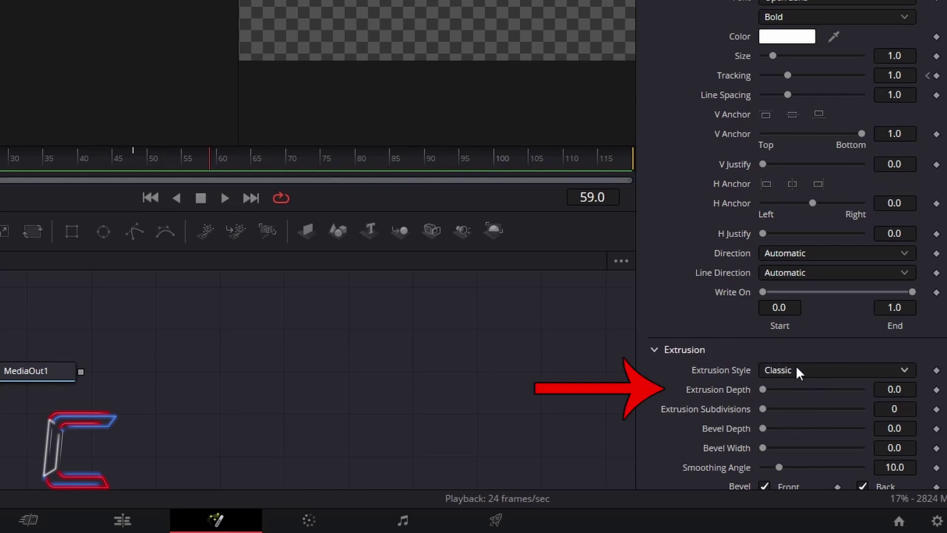
click(910, 390)
text(0.015)
key(Tab)
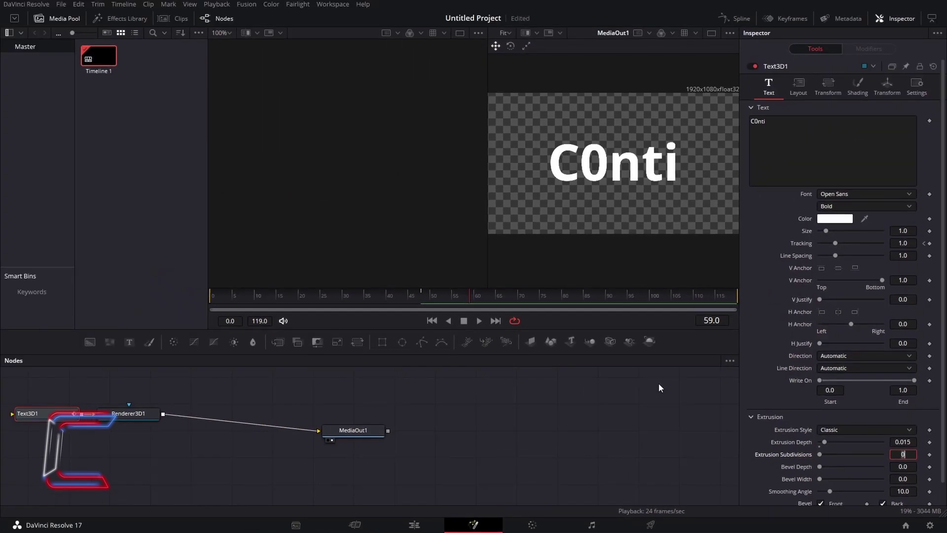
Switch to the Edit page and list Video Transitions in the Effects Library Toolbox.
click(428, 524)
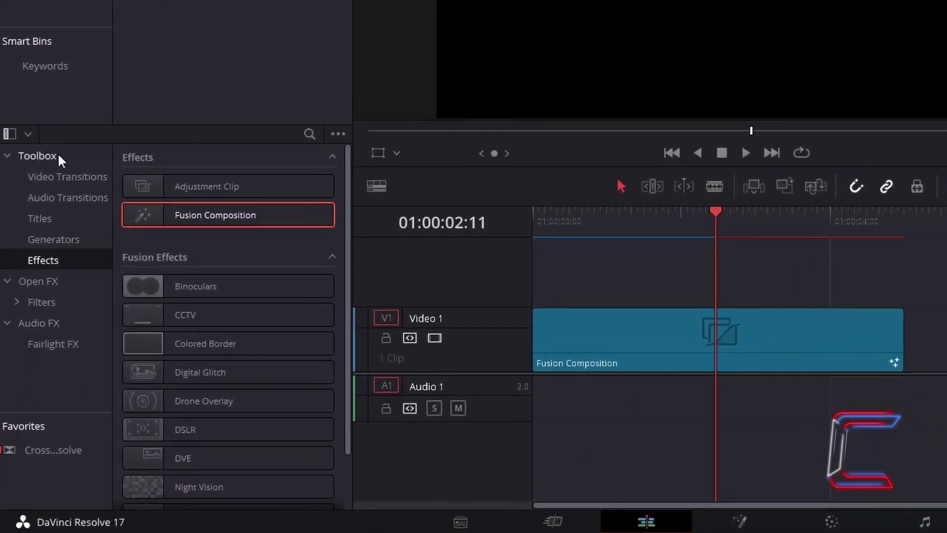
click(85, 183)
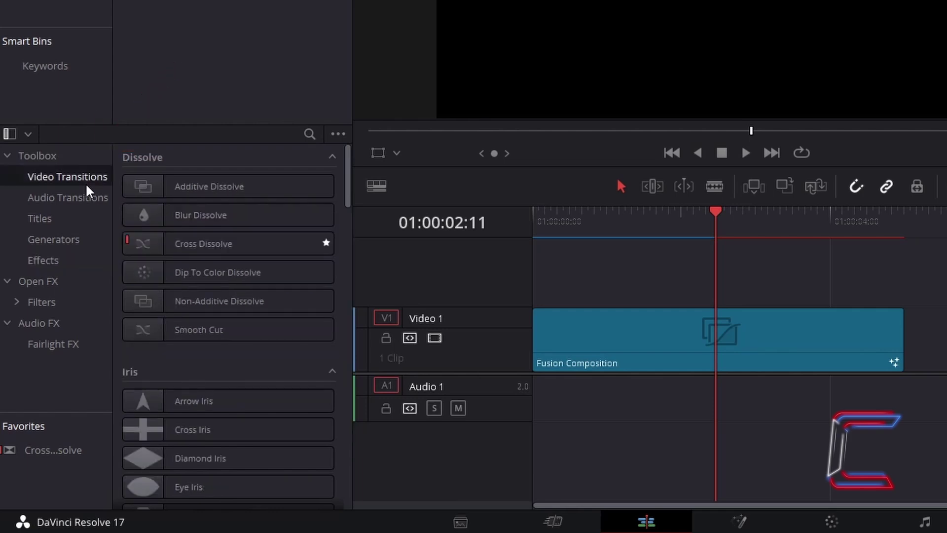